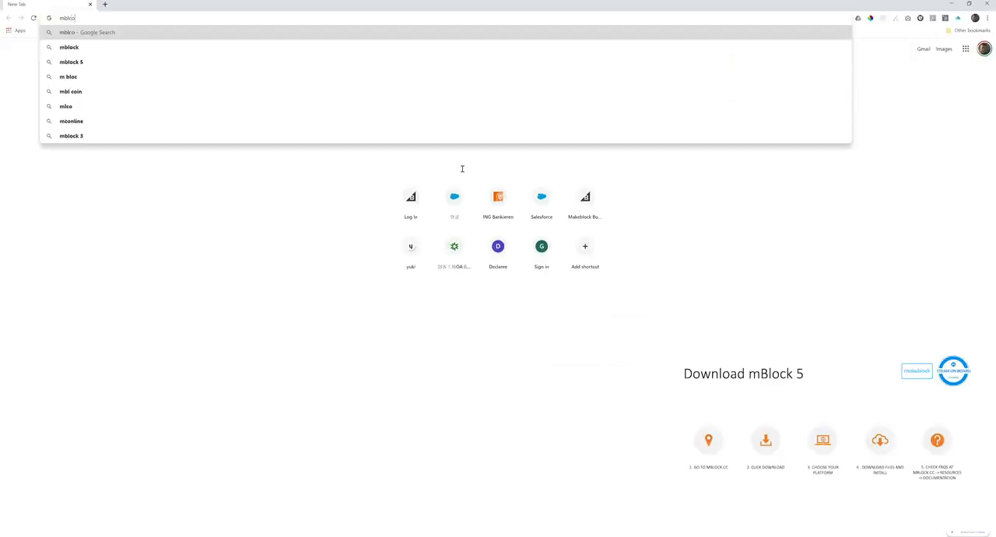
Step: Load the mblock.cc website from the Chrome address bar
key("BackSpace")
key("BackSpace")
type("ock.")
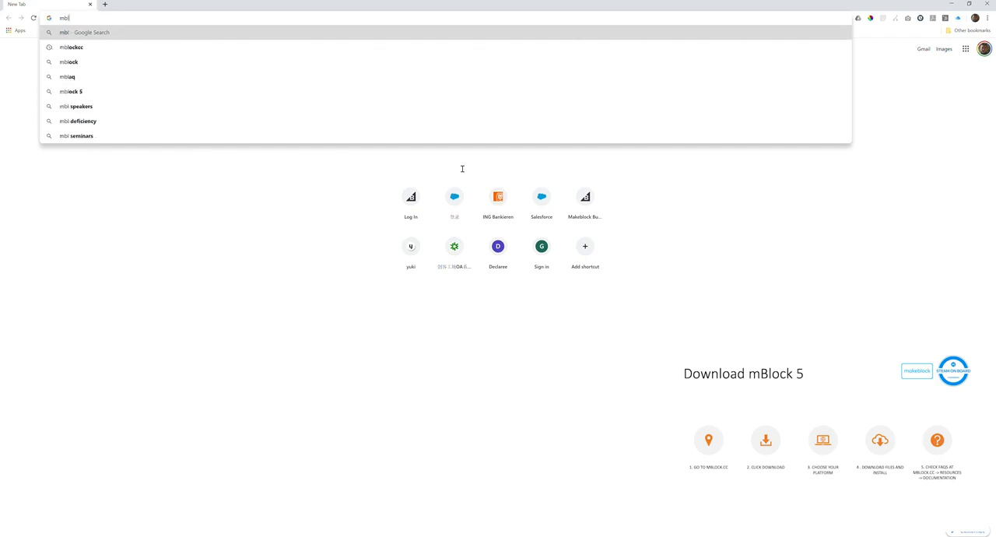
type("cc")
key("Return")
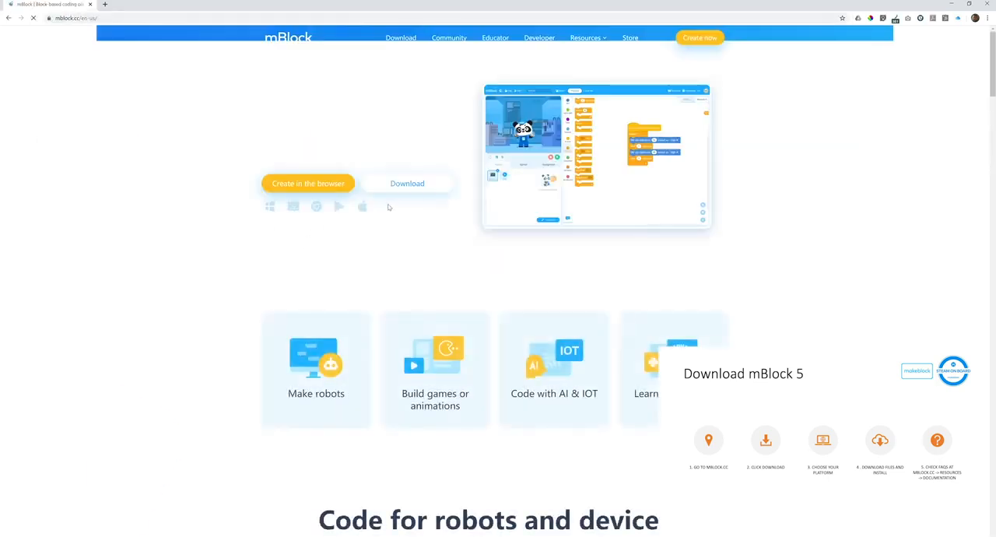
Step: Browse the Mac, iOS, Android, Linux and Chromebook download tabs, ending on Windows
left_click(408, 187)
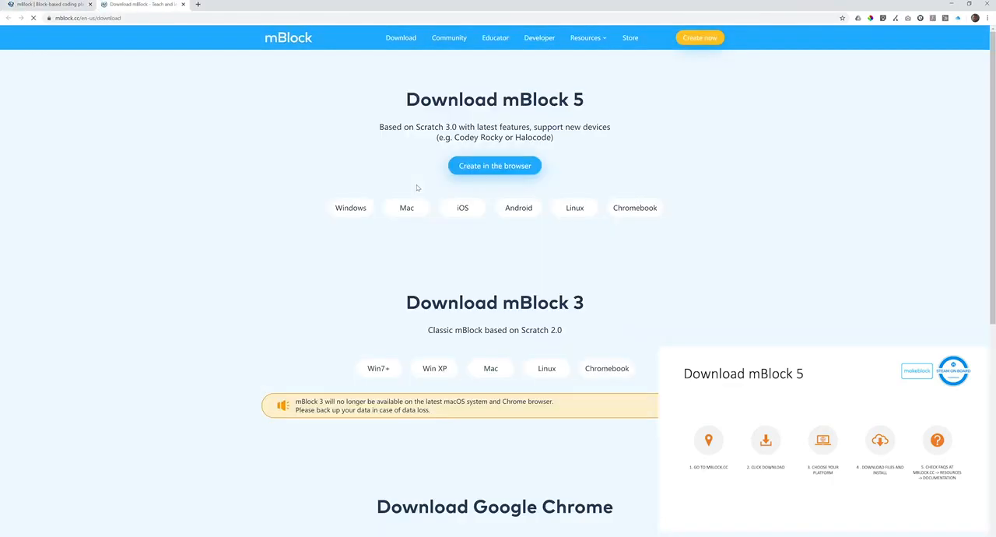
left_click(407, 208)
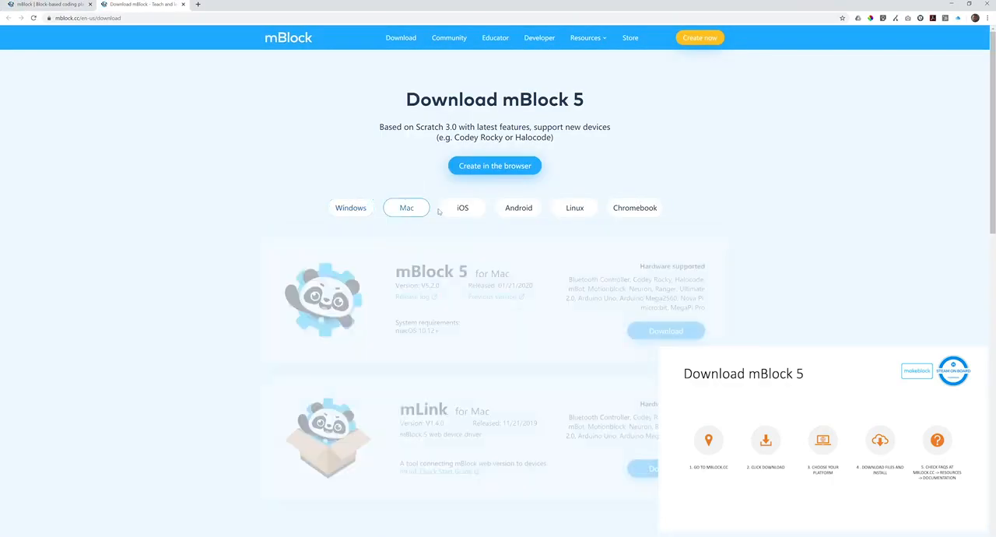
left_click(463, 208)
left_click(519, 208)
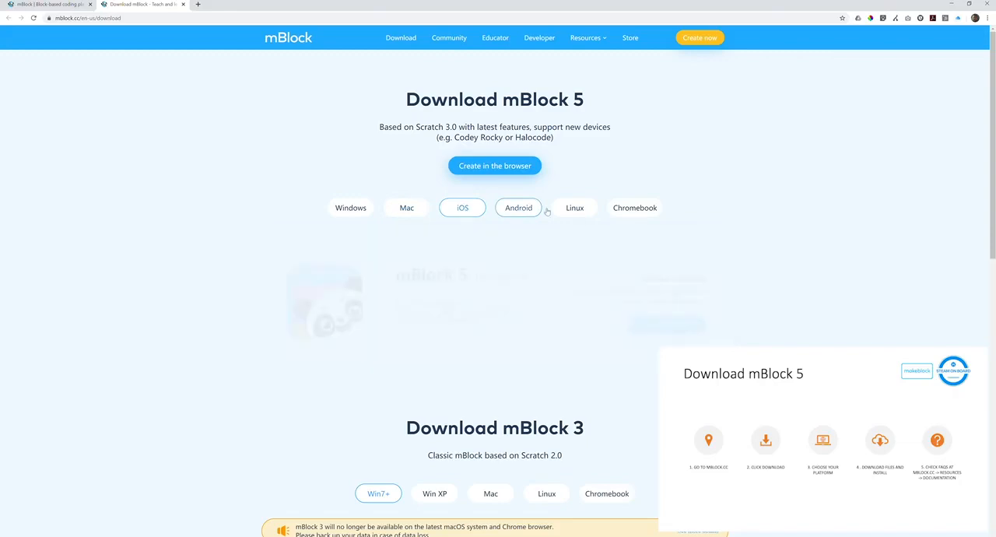
left_click(575, 208)
left_click(635, 207)
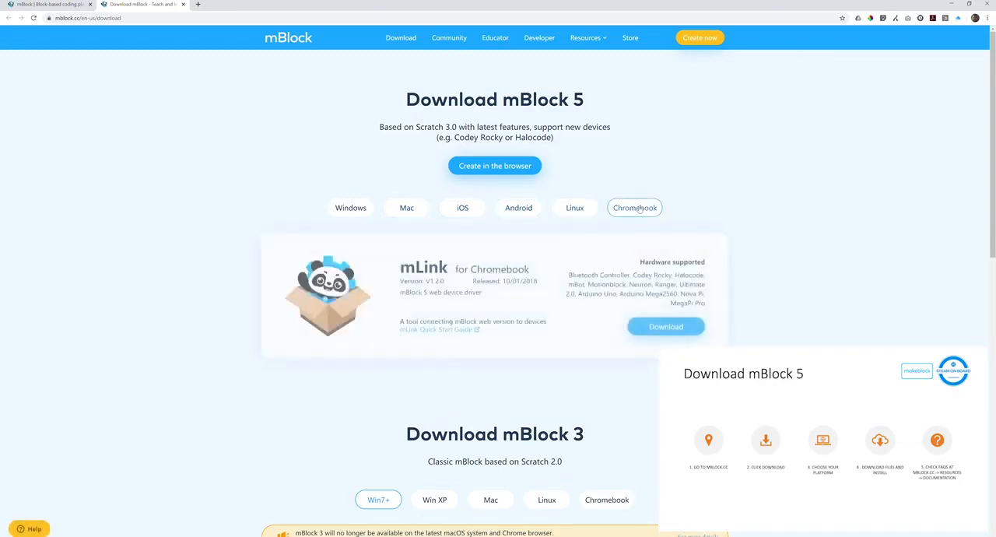
left_click(351, 207)
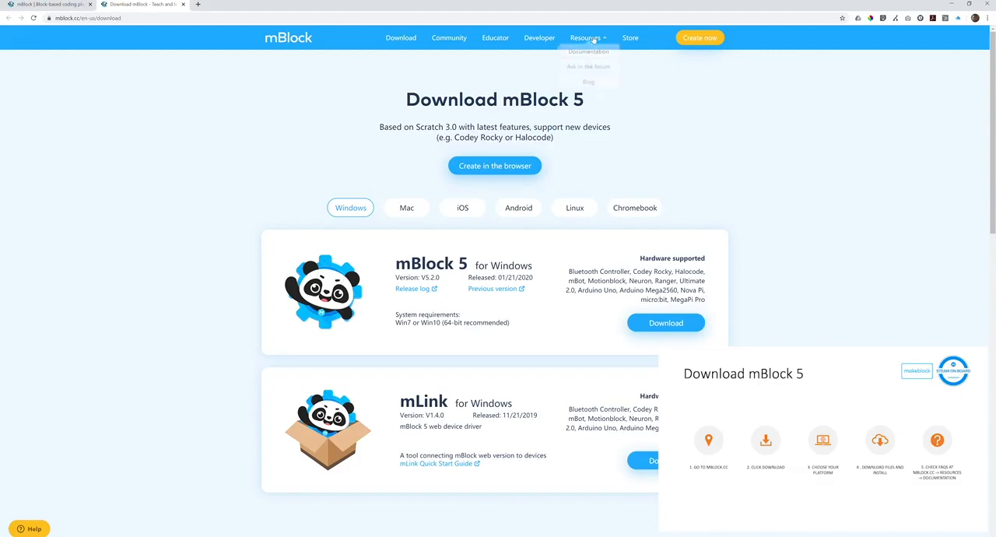
mouse_move(586, 37)
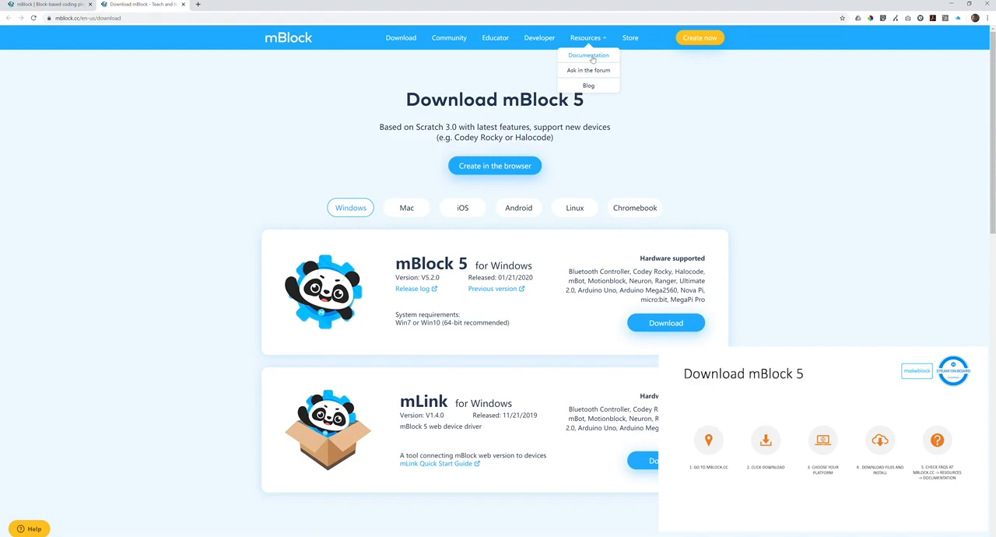
Step: Reach the MBLOCK 5 FAQS Overview page via Resources > Documentation
left_click(592, 59)
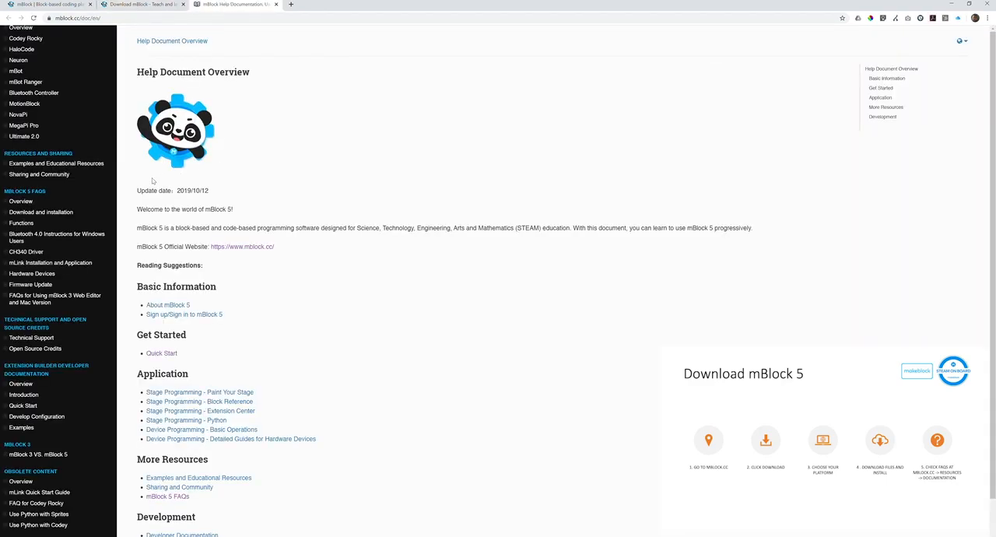
scroll(23, 389, "down", 1)
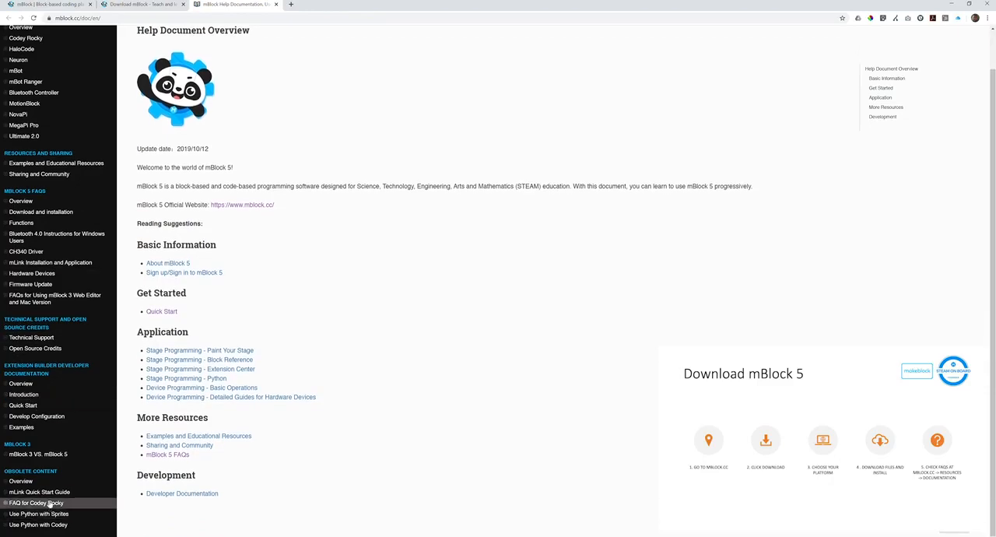
left_click(22, 201)
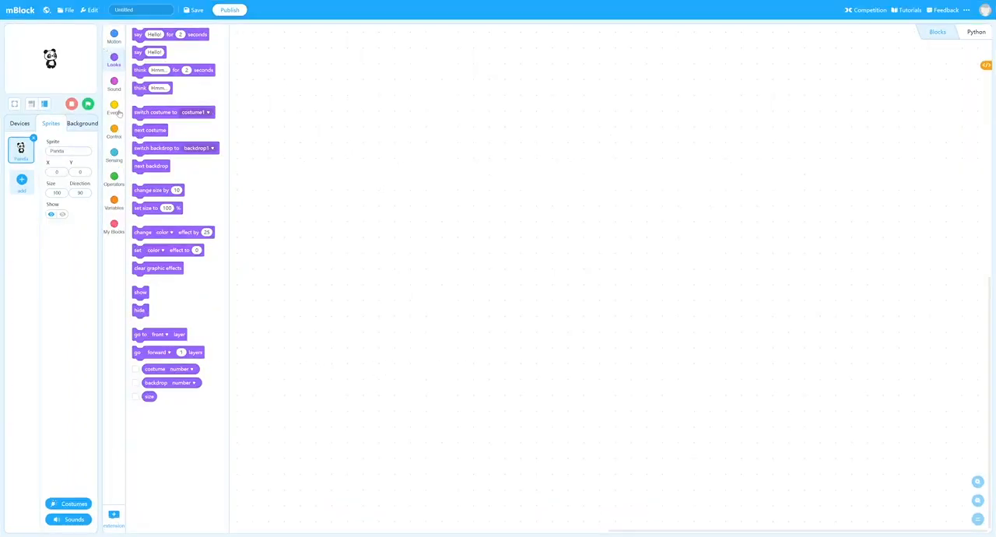
Step: Stack a 'say Hello!' block under a 'when flag clicked' block for the Panda
left_click(114, 107)
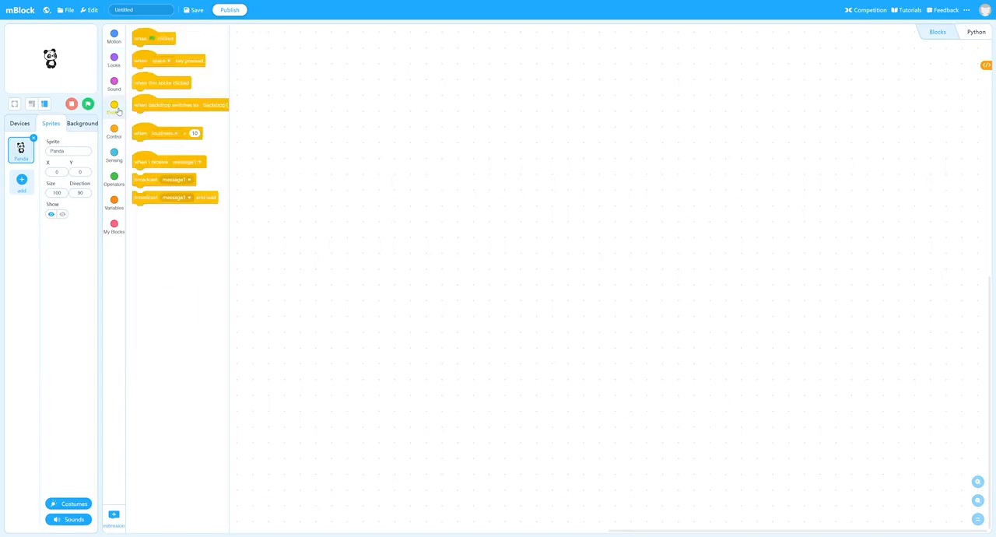
mouse_move(151, 39)
left_mouse_down()
mouse_move(279, 107)
mouse_move(506, 158)
left_mouse_up()
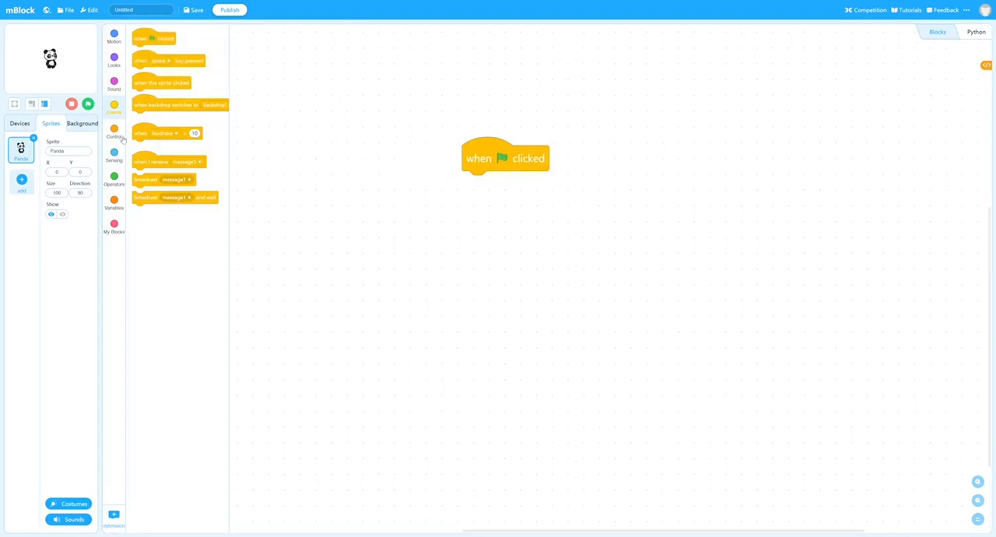
left_click(114, 60)
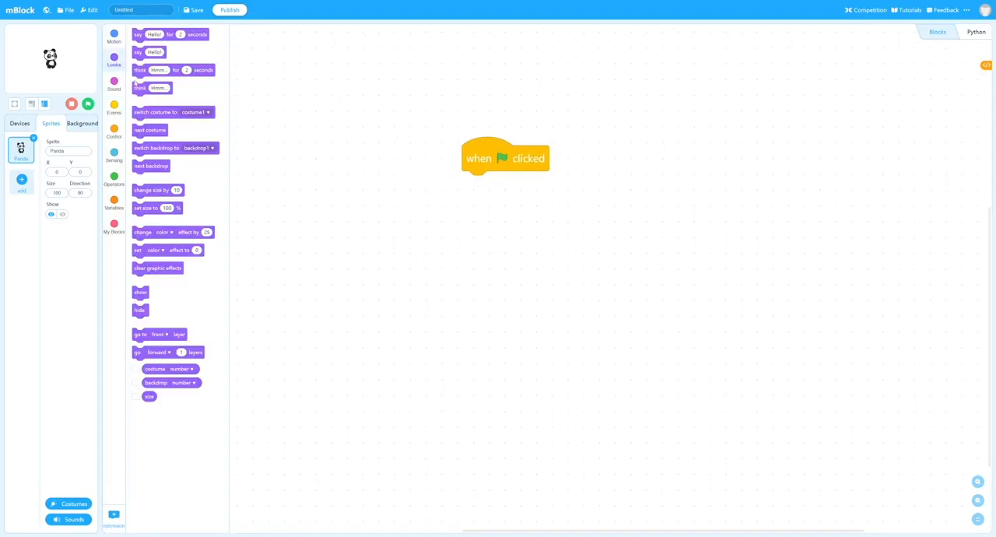
mouse_move(148, 53)
left_mouse_down()
mouse_move(503, 208)
mouse_move(498, 187)
left_mouse_up()
Step: Change the say block's speech text to 'hello world!'
left_click(508, 184)
type("hello world")
type("!")
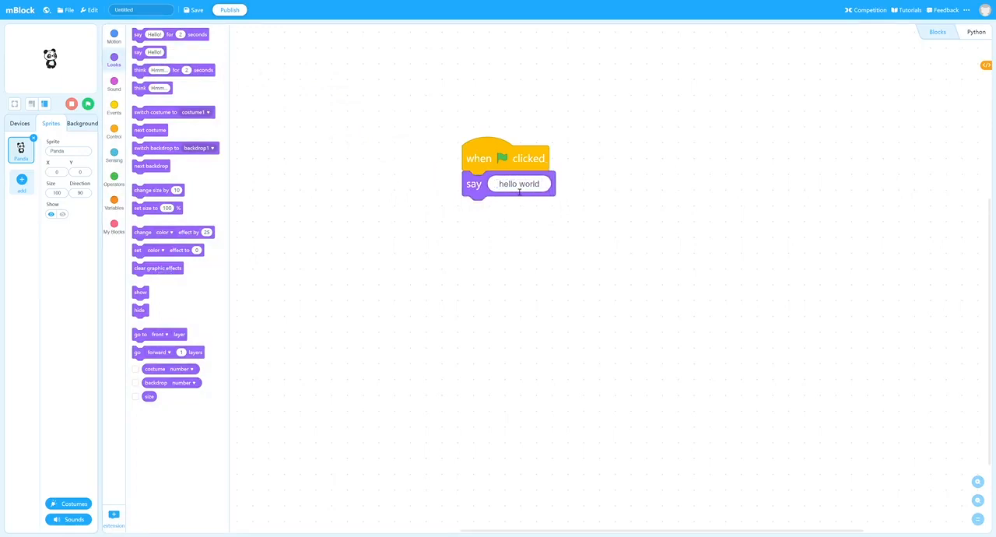
left_click(562, 245)
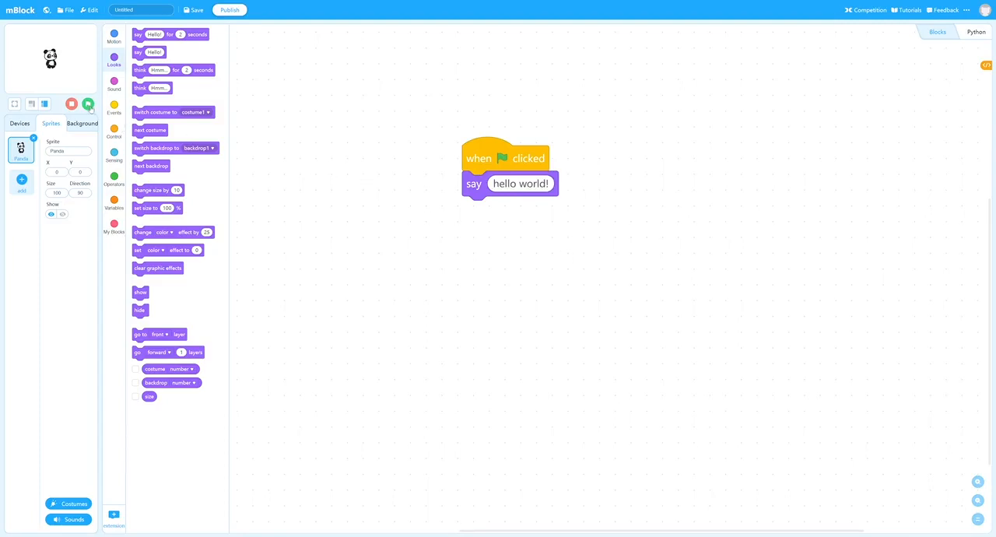
Step: Switch to the large stage and run the green-flag script twice, seeing the 'hello world!' bubble
left_click(34, 106)
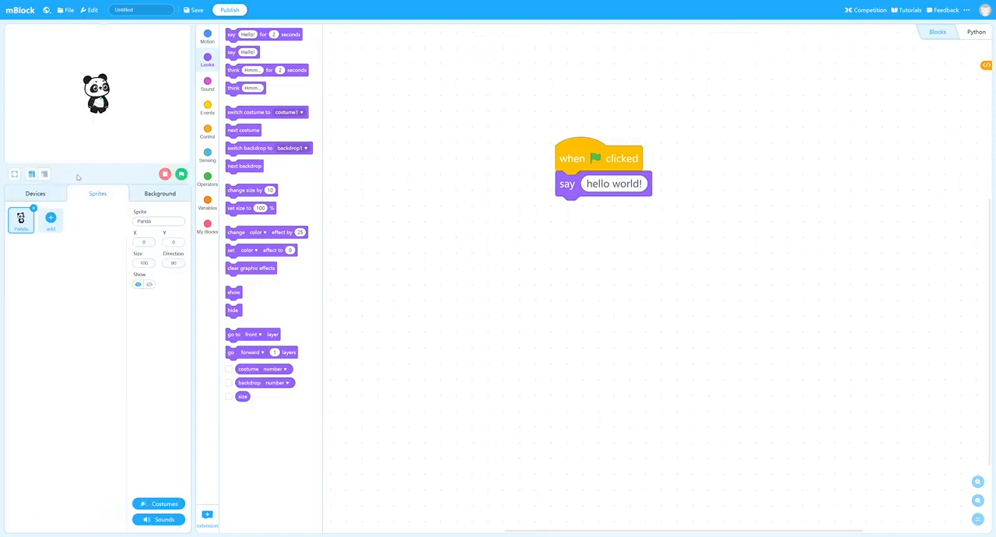
left_click(182, 174)
left_click(166, 174)
left_click(181, 173)
left_click(165, 174)
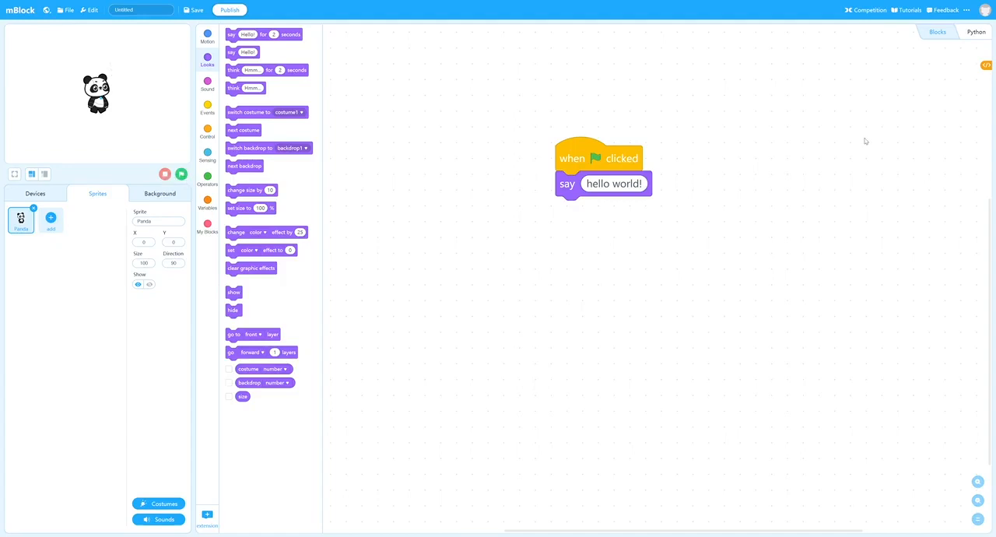